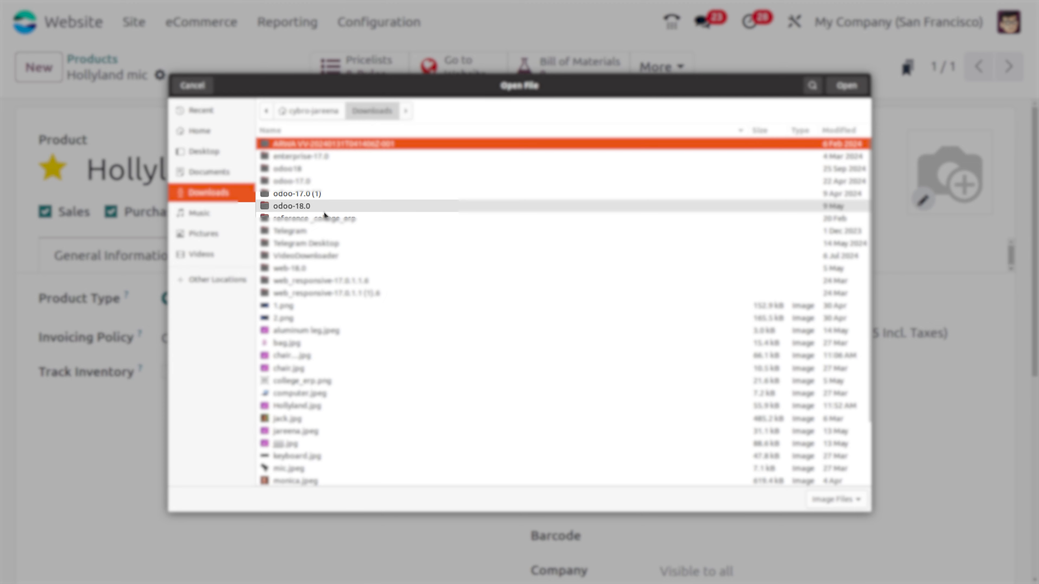
- Upload the Hollyland.jpg file as the product's image
{"action": "type", "text": "hol"}
{"action": "key", "text": "Return"}
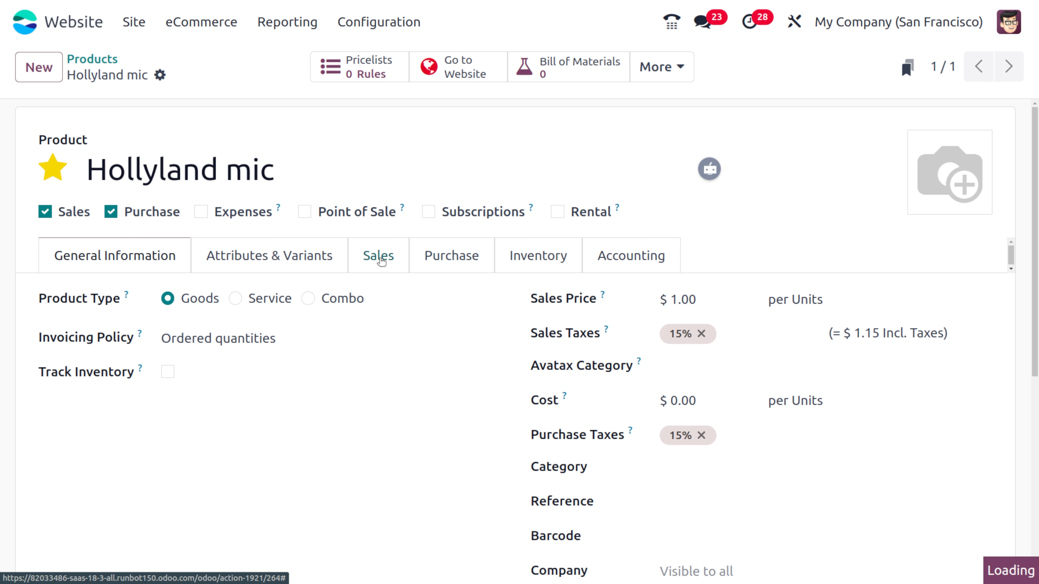
{"action": "left_click", "coordinate": [380, 256]}
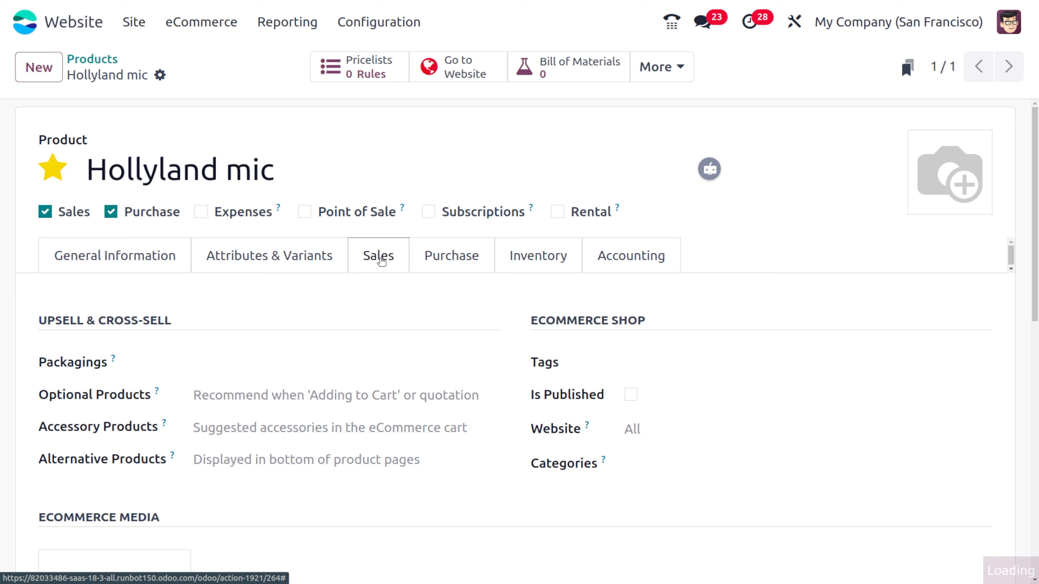
{"action": "scroll", "coordinate": [463, 451], "scroll_direction": "down", "scroll_amount": 4}
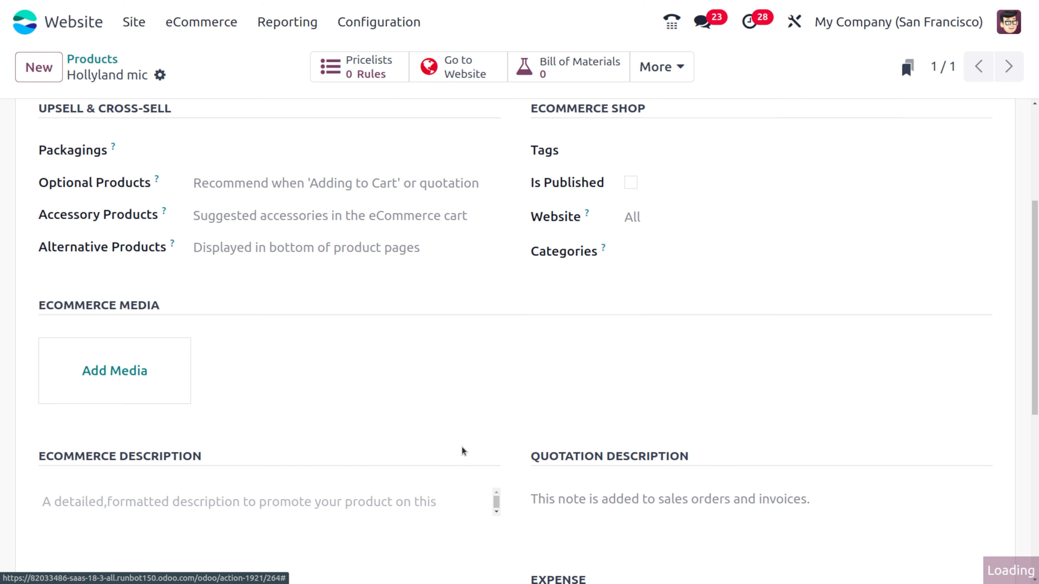
{"action": "scroll", "coordinate": [464, 451], "scroll_direction": "up", "scroll_amount": 1}
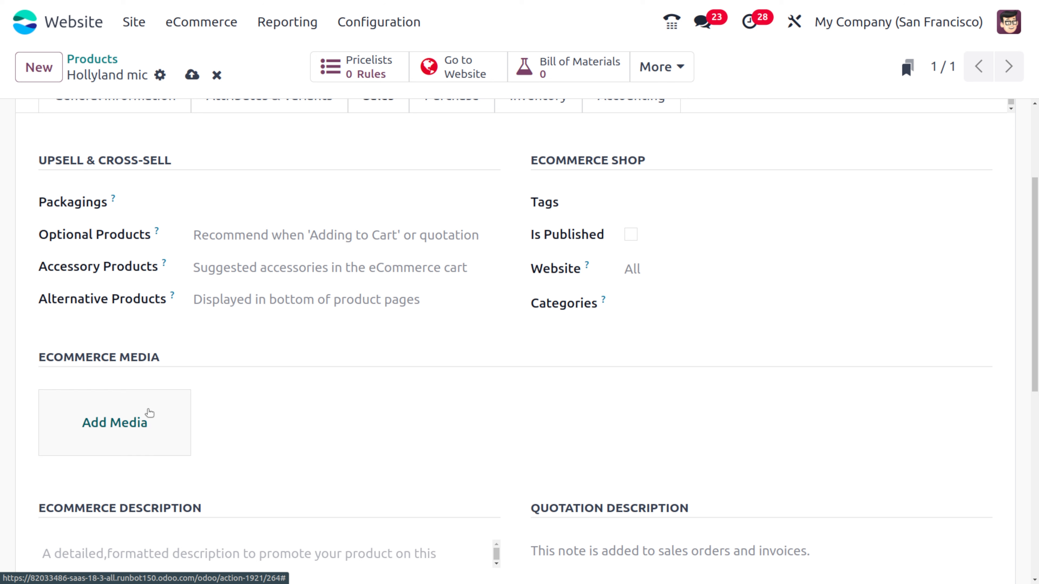
{"action": "left_click", "coordinate": [149, 412]}
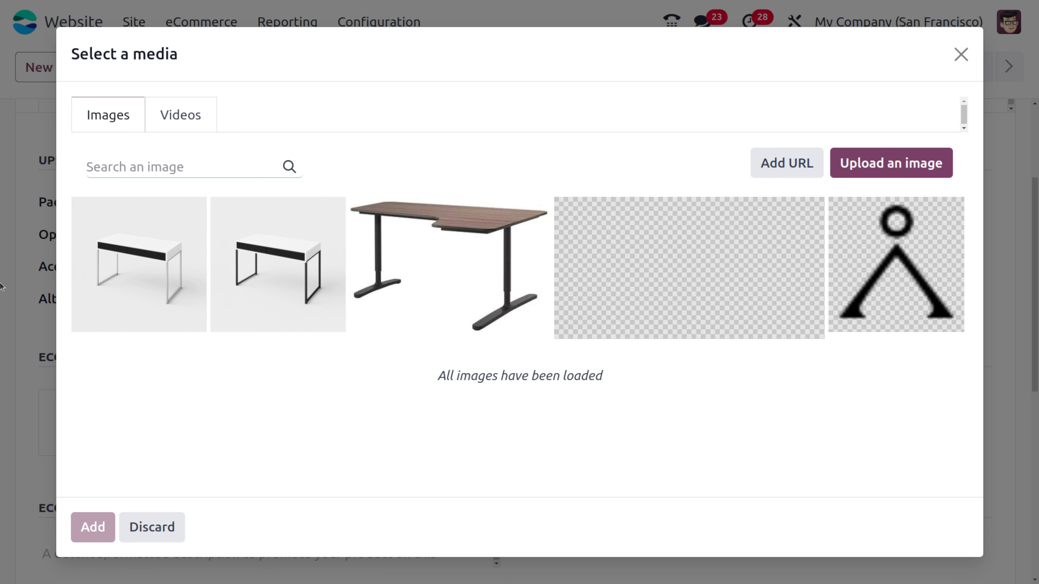
{"action": "left_click", "coordinate": [165, 118]}
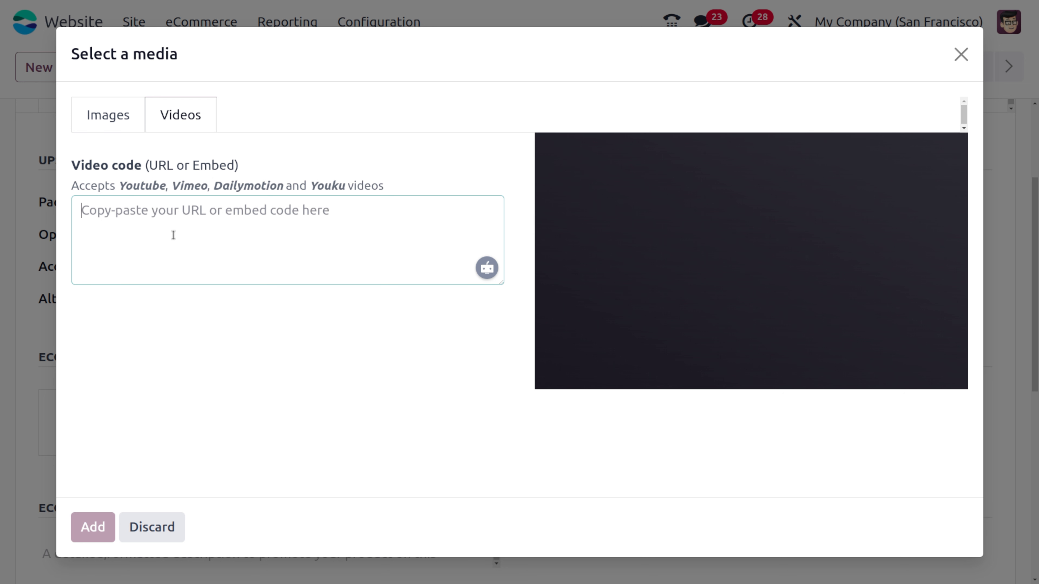
{"action": "type", "text": "https://youtube.com/shorts/Re0Os52kgXM?si=CPYEHLStIp35_ikE"}
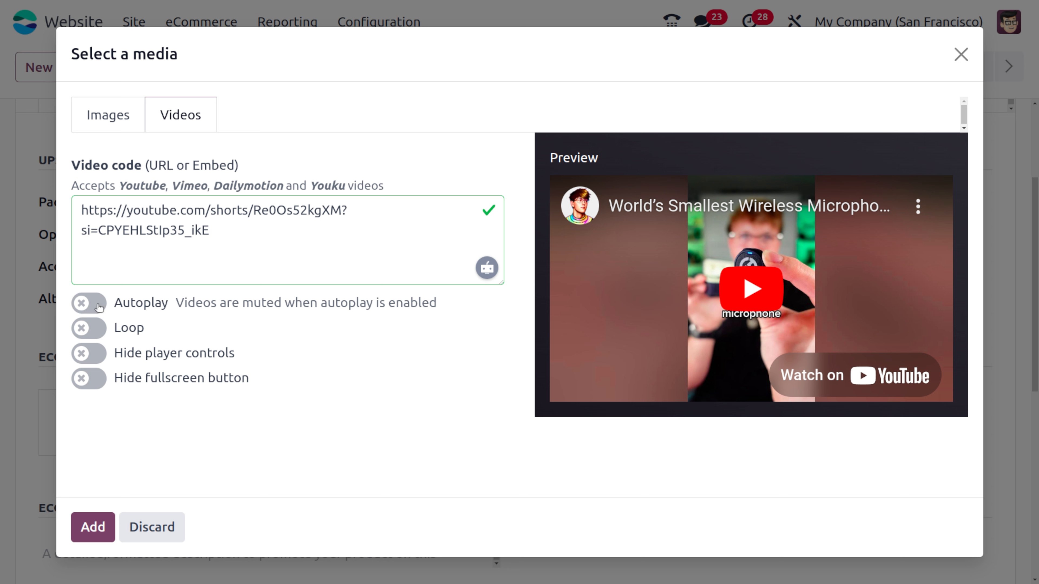
- Try the video's Autoplay option in the preview, toggling the sound, and switch Autoplay off again
{"action": "left_click", "coordinate": [98, 308]}
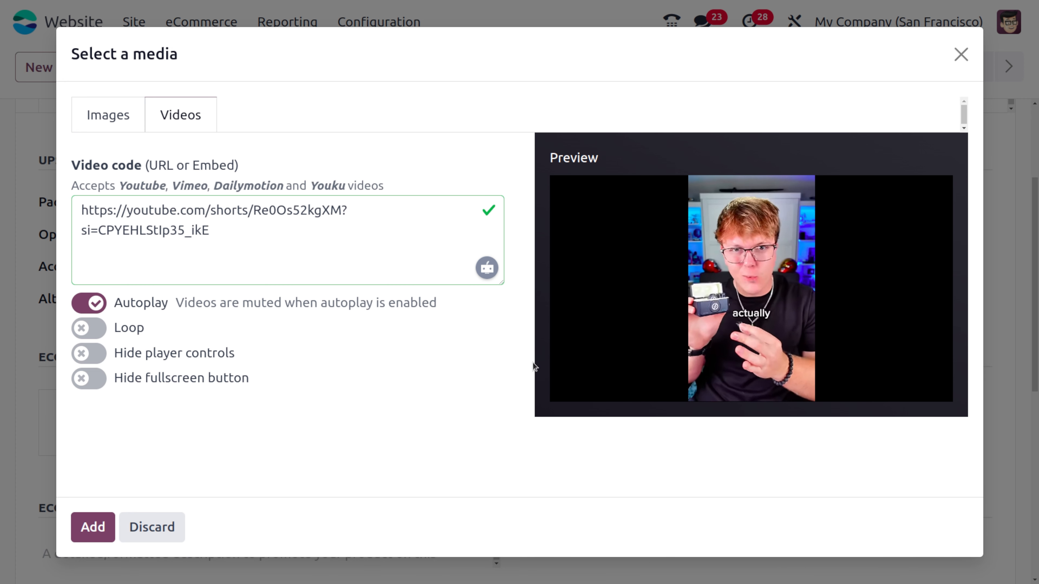
{"action": "left_click", "coordinate": [619, 383]}
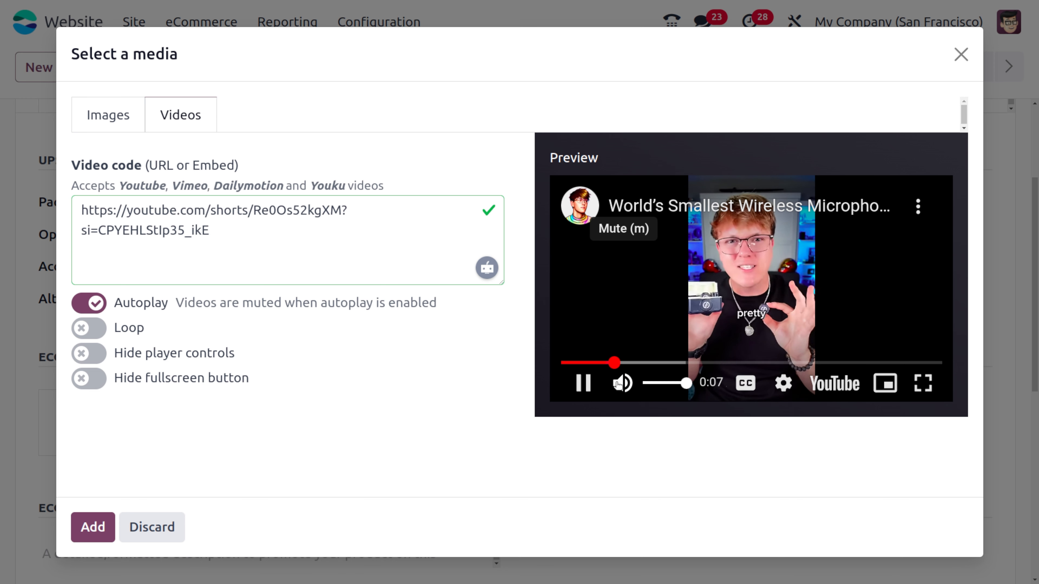
{"action": "left_click", "coordinate": [620, 383]}
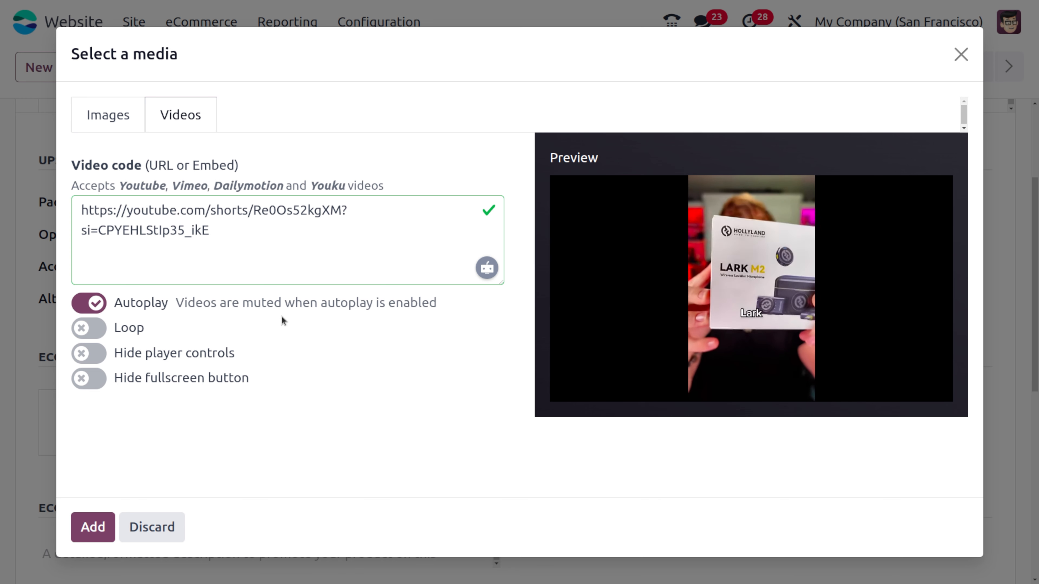
{"action": "left_click", "coordinate": [93, 302]}
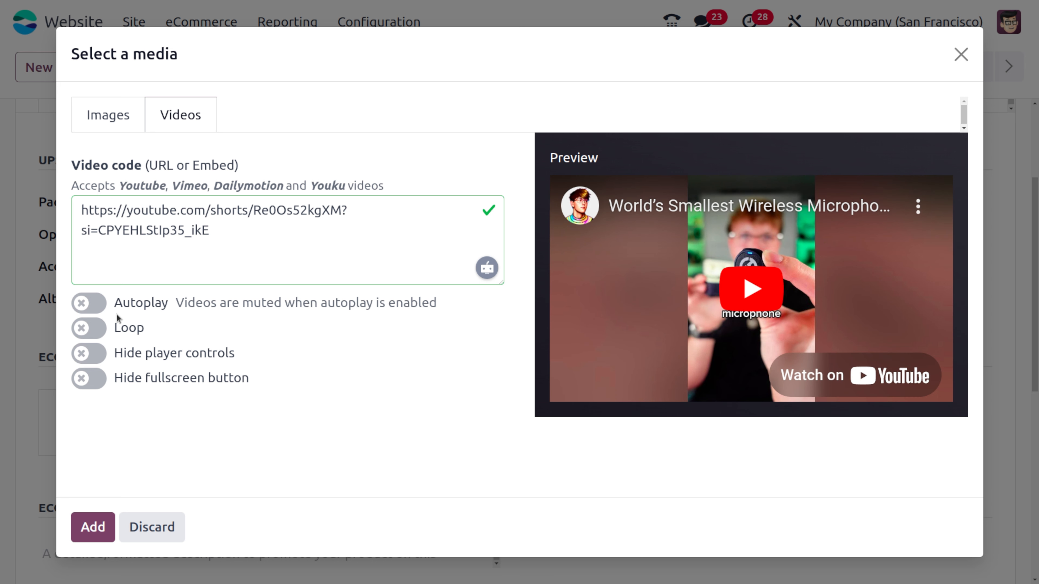
- Add the video to the product's eCommerce media and save the product
{"action": "left_click", "coordinate": [92, 528]}
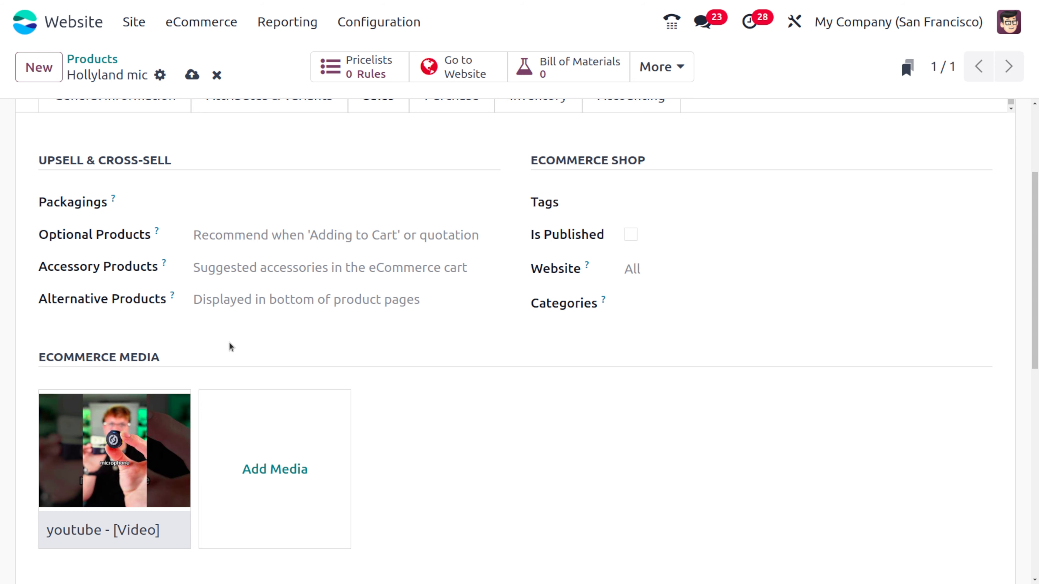
{"action": "scroll", "coordinate": [229, 347], "scroll_direction": "up", "scroll_amount": 4}
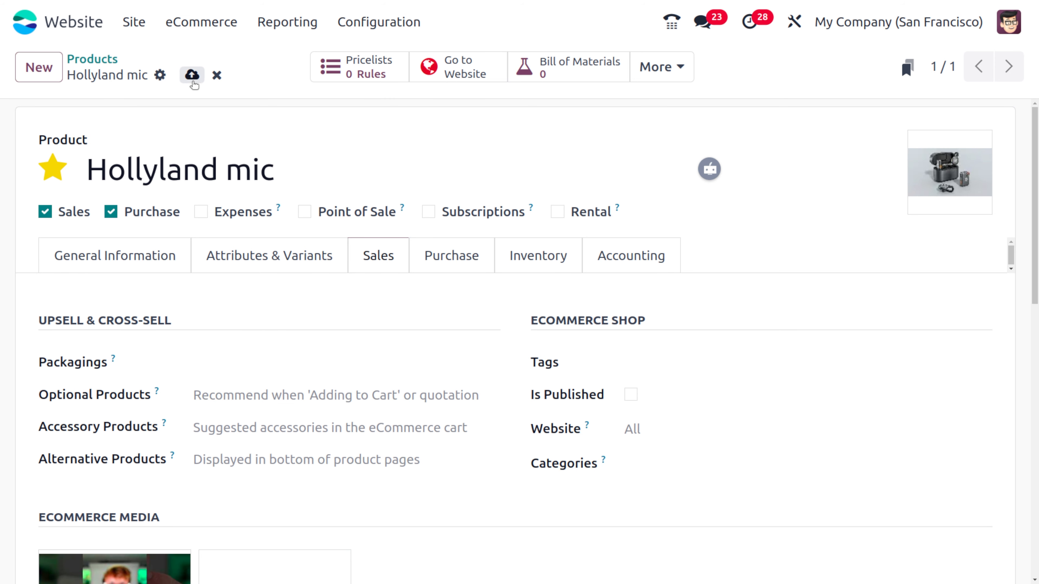
{"action": "left_click", "coordinate": [192, 75]}
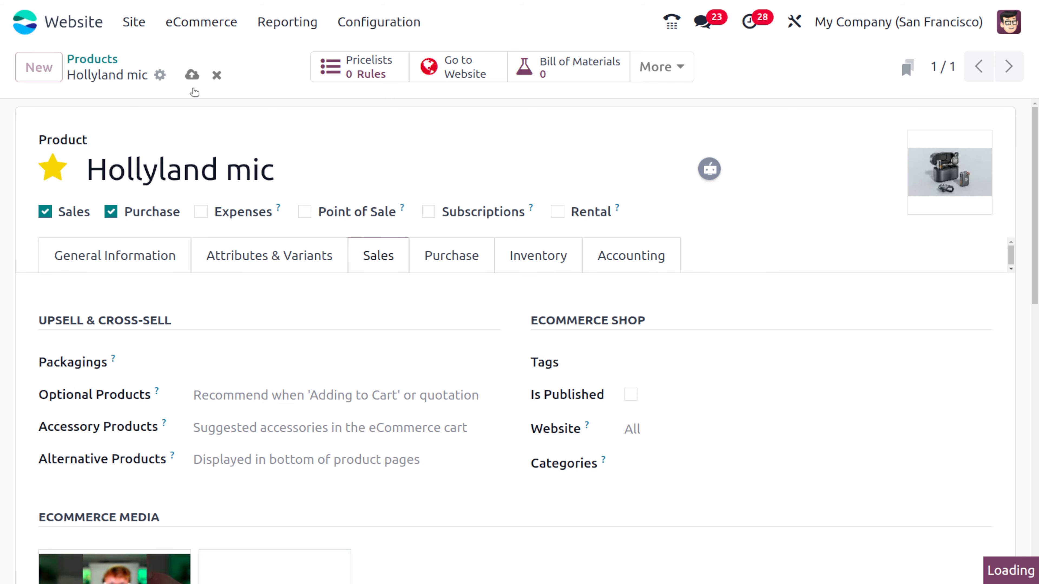
- Write the eCommerce description "Hollyland is a chinese company specialized in high performance wireless technology" and save the product
{"action": "scroll", "coordinate": [267, 420], "scroll_direction": "down", "scroll_amount": 8}
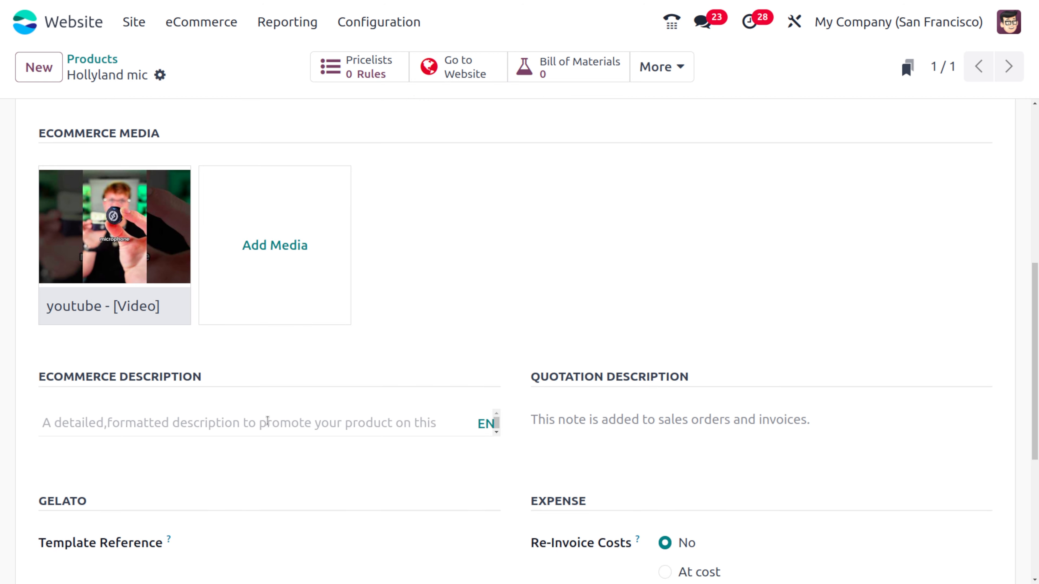
{"action": "scroll", "coordinate": [268, 421], "scroll_direction": "down", "scroll_amount": 1}
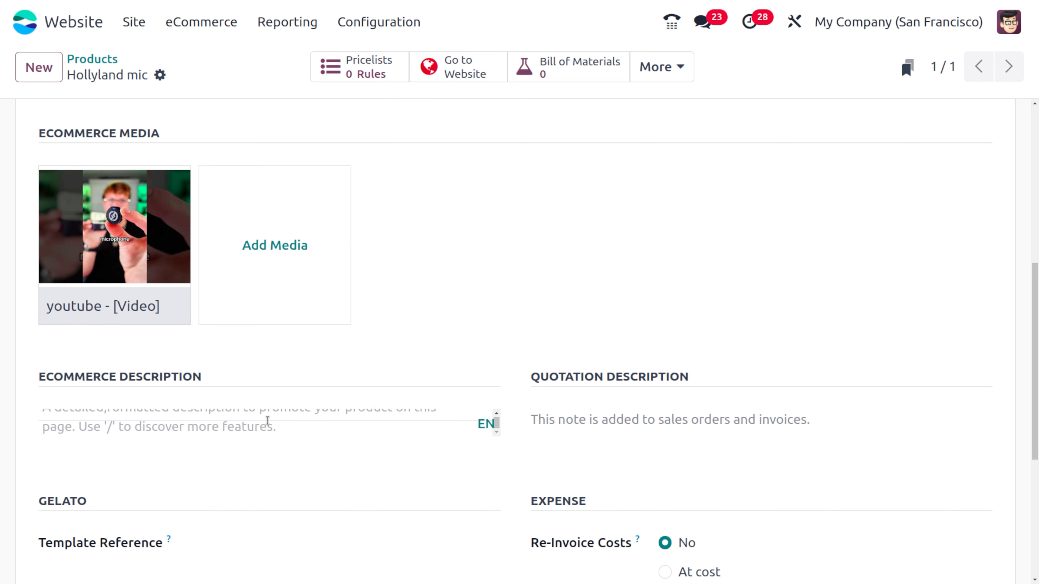
{"action": "scroll", "coordinate": [268, 420], "scroll_direction": "down", "scroll_amount": 5}
{"action": "scroll", "coordinate": [267, 425], "scroll_direction": "up", "scroll_amount": 3}
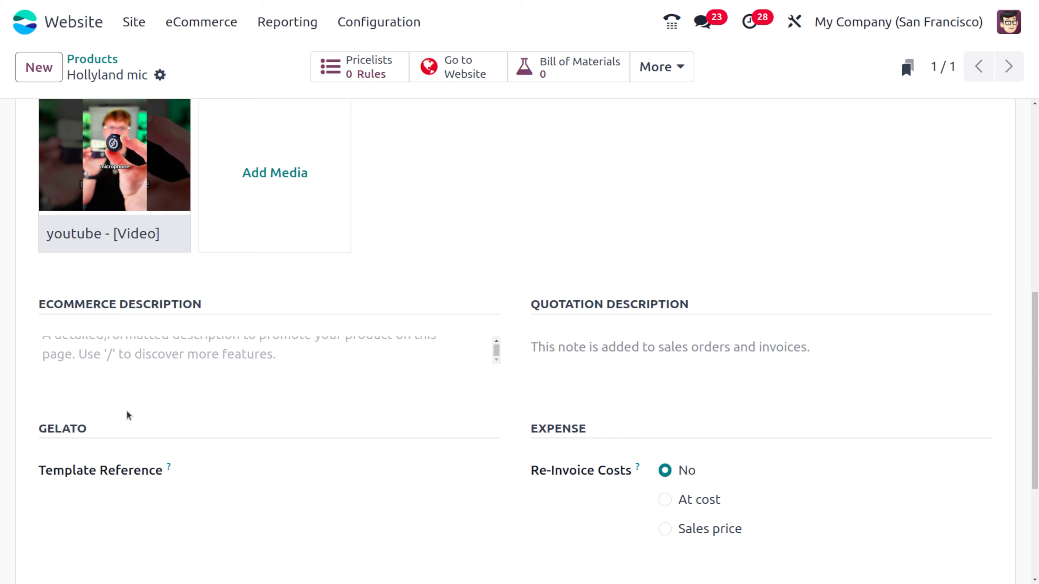
{"action": "scroll", "coordinate": [128, 417], "scroll_direction": "up", "scroll_amount": 2}
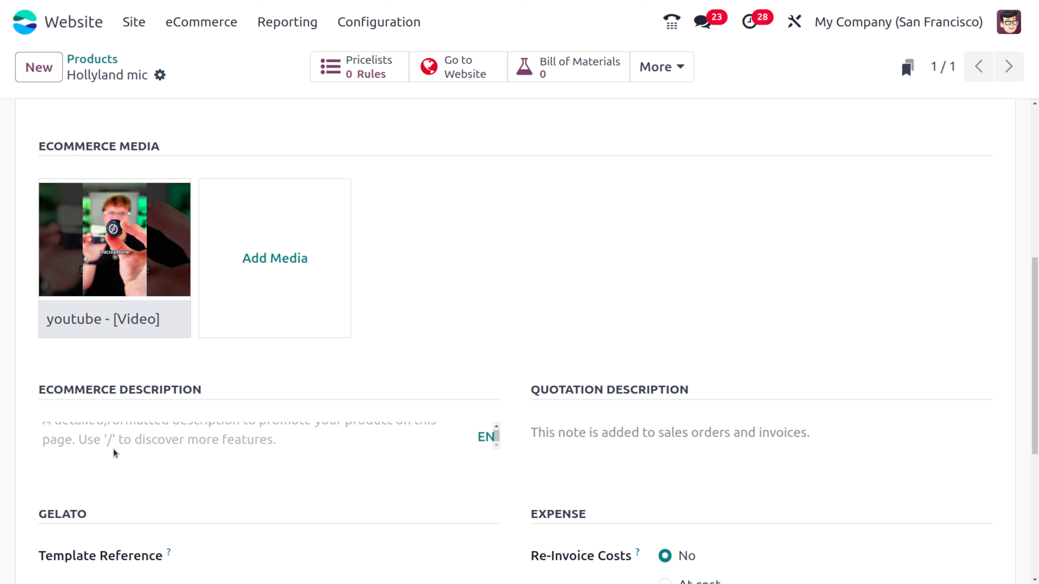
{"action": "scroll", "coordinate": [136, 446], "scroll_direction": "up", "scroll_amount": 1}
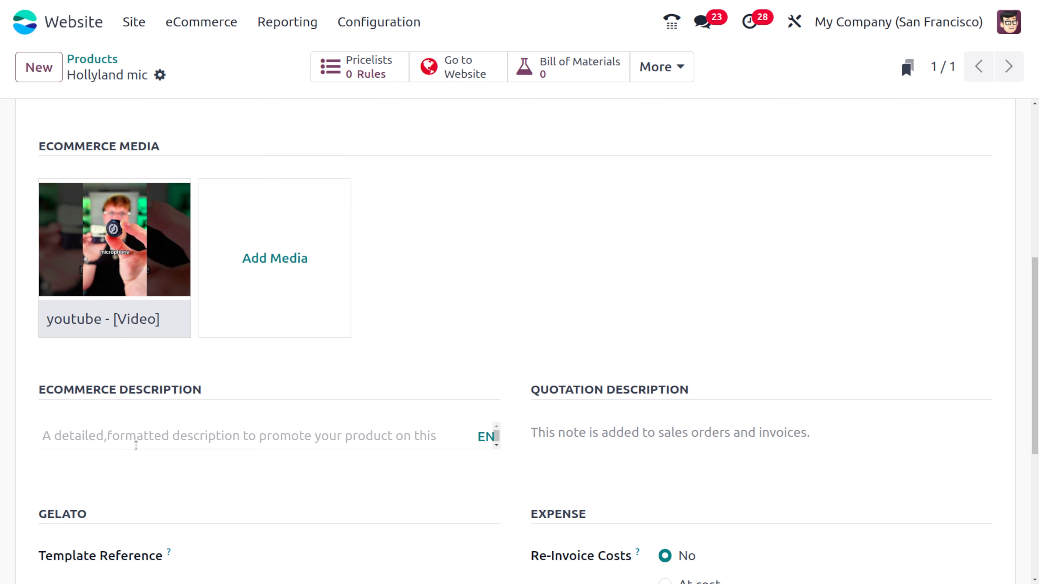
{"action": "left_click", "coordinate": [137, 432]}
{"action": "type", "text": "Holly"}
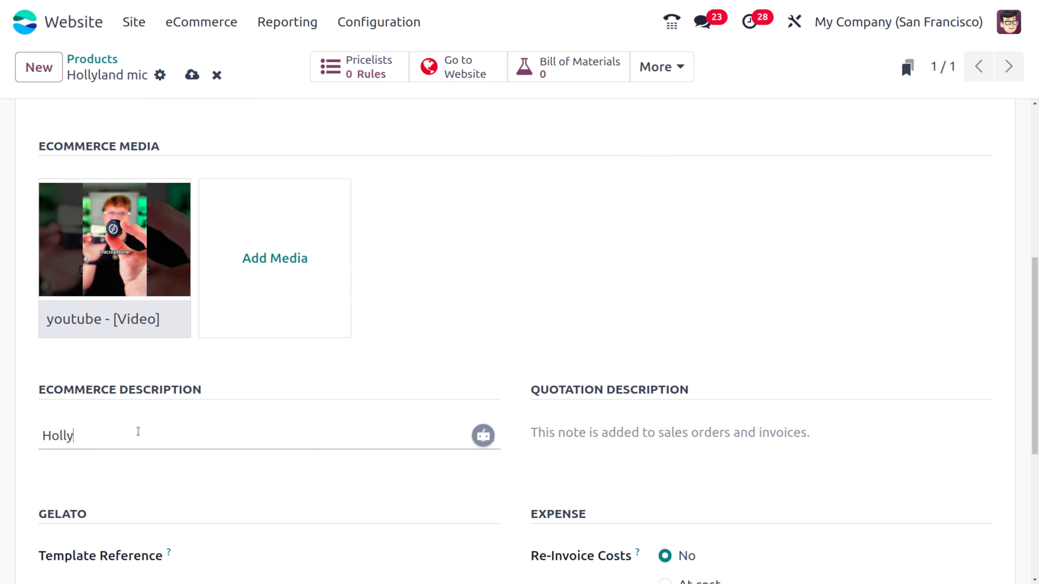
{"action": "type", "text": "land is a chinese company specilized in high performance wireless technology"}
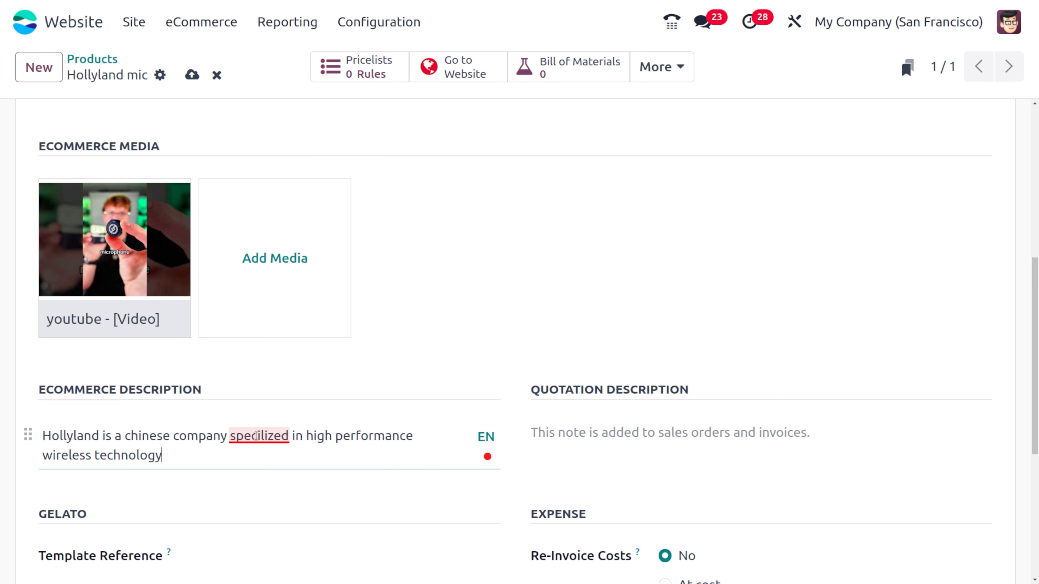
{"action": "mouse_move", "coordinate": [256, 436]}
{"action": "left_click", "coordinate": [276, 485]}
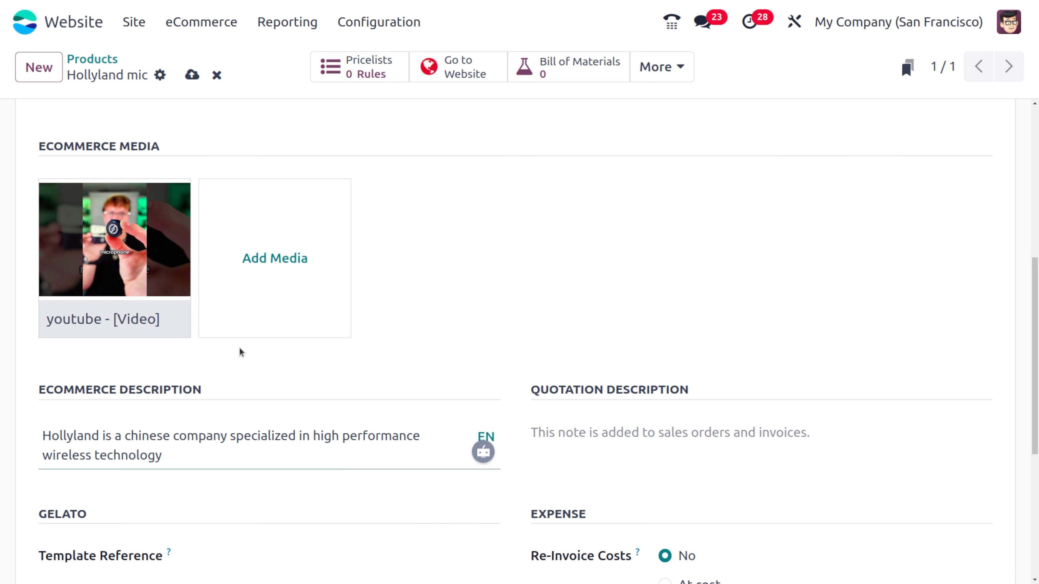
{"action": "left_click", "coordinate": [191, 76]}
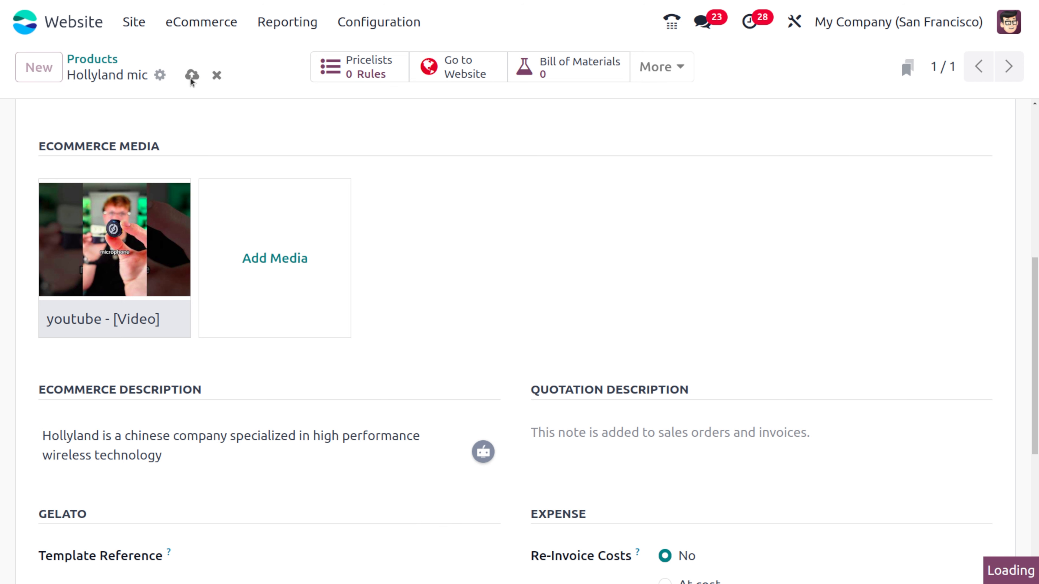
- Open the product's website page, publish it and dismiss the SEO notification
{"action": "scroll", "coordinate": [336, 248], "scroll_direction": "up", "scroll_amount": 5}
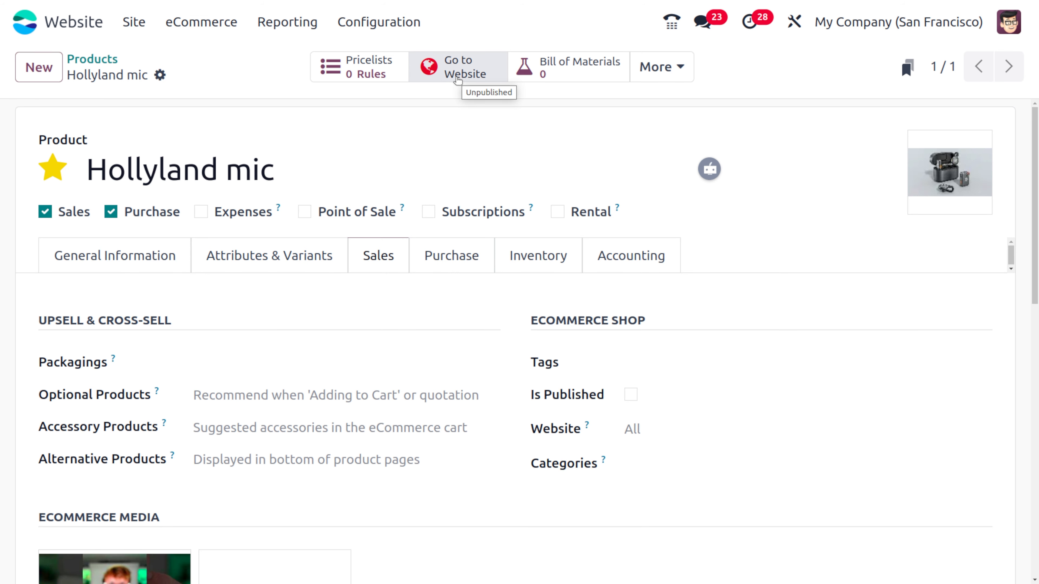
{"action": "left_click", "coordinate": [457, 79]}
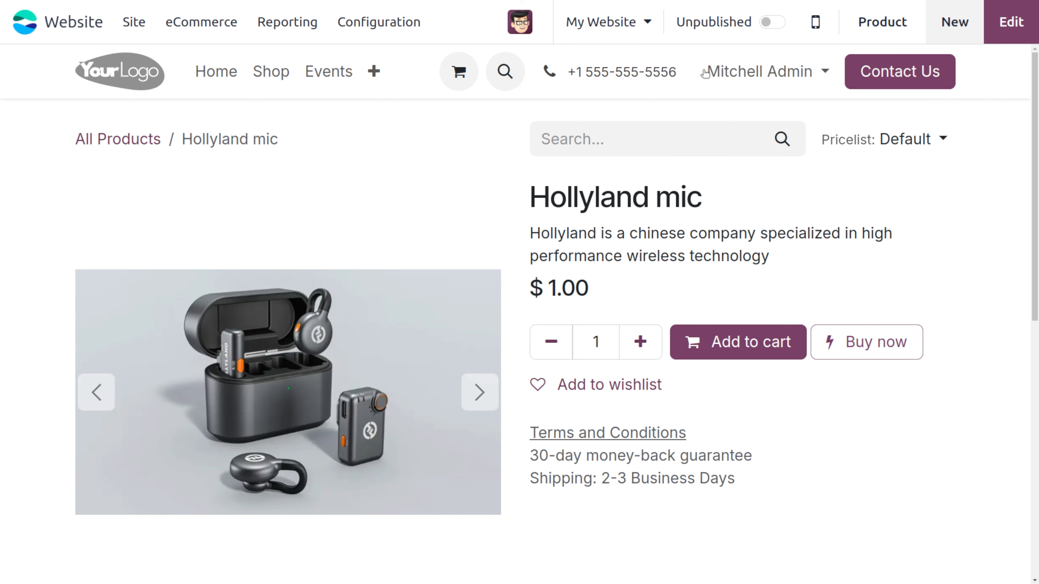
{"action": "left_click", "coordinate": [767, 22]}
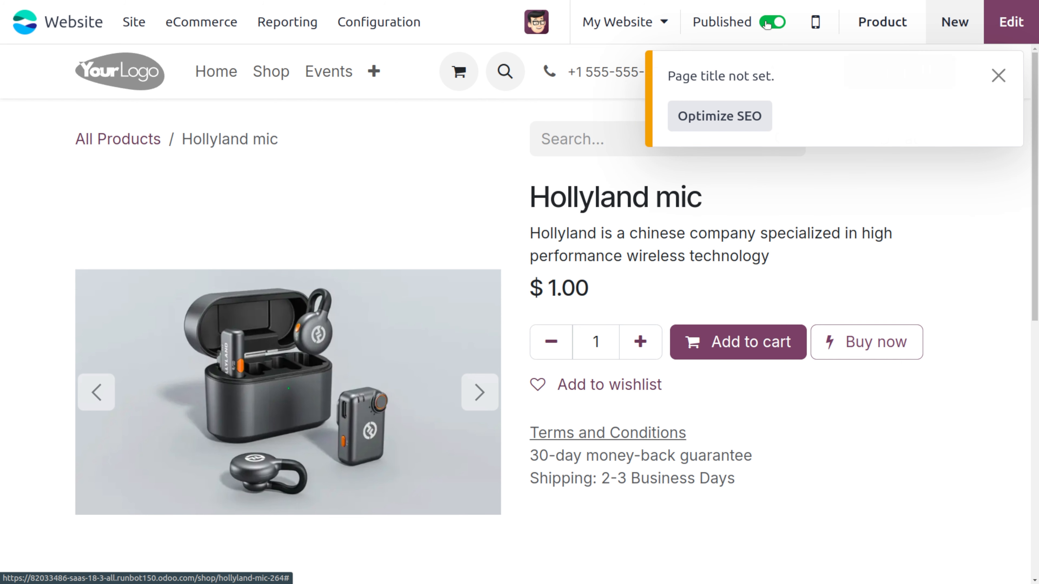
{"action": "left_click", "coordinate": [998, 75]}
- Examine the published product page, including its description, image and the video in the media gallery
{"action": "mouse_move", "coordinate": [477, 277]}
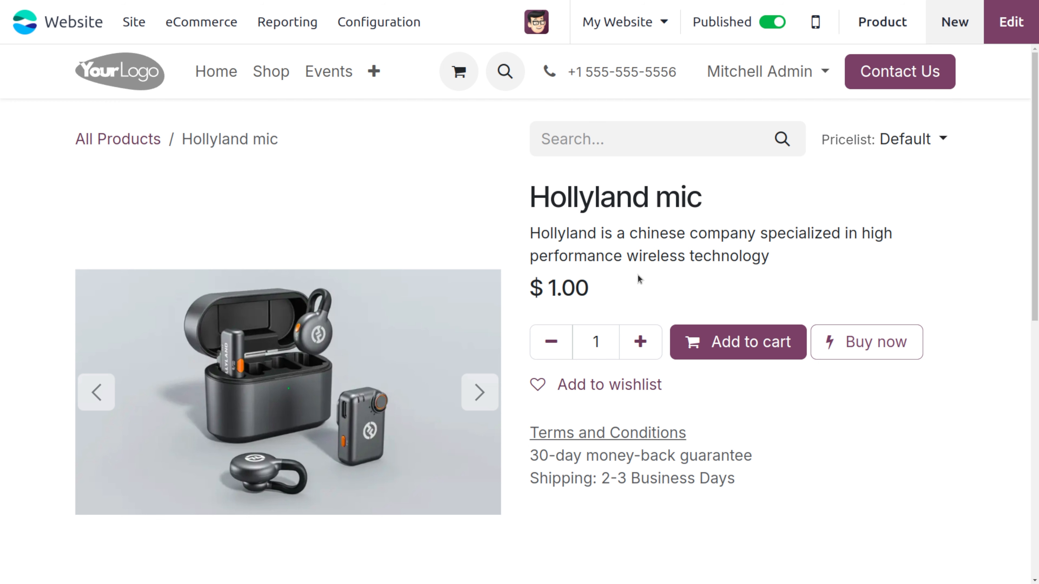
{"action": "scroll", "coordinate": [637, 275], "scroll_direction": "down", "scroll_amount": 4}
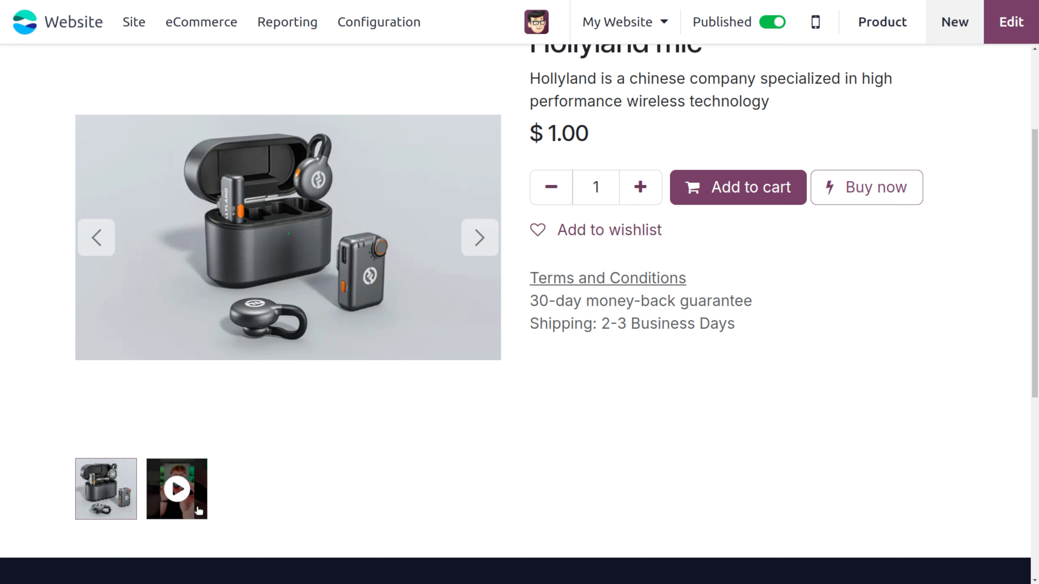
{"action": "left_click", "coordinate": [200, 484]}
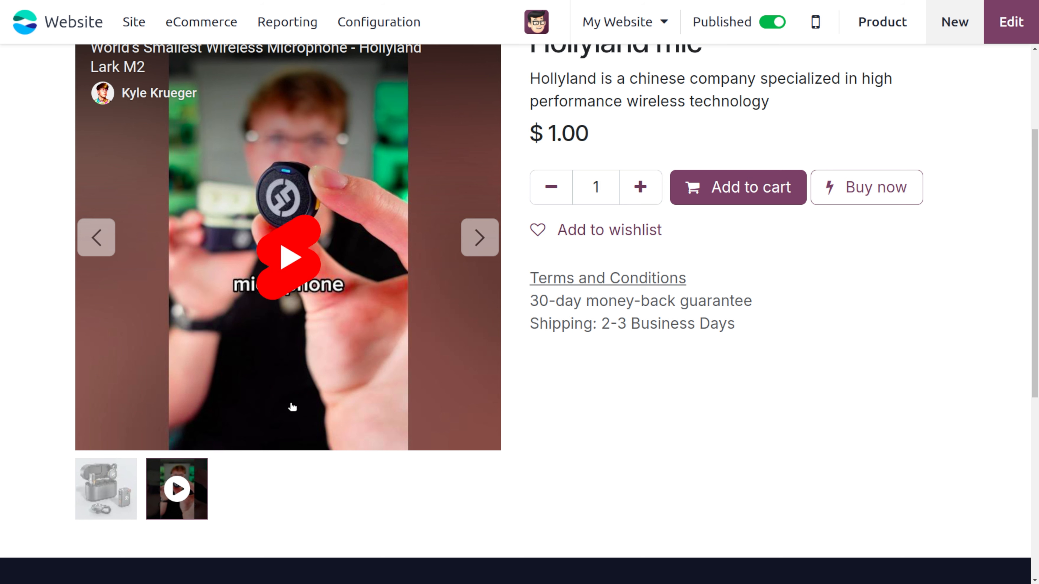
{"action": "scroll", "coordinate": [292, 407], "scroll_direction": "up", "scroll_amount": 4}
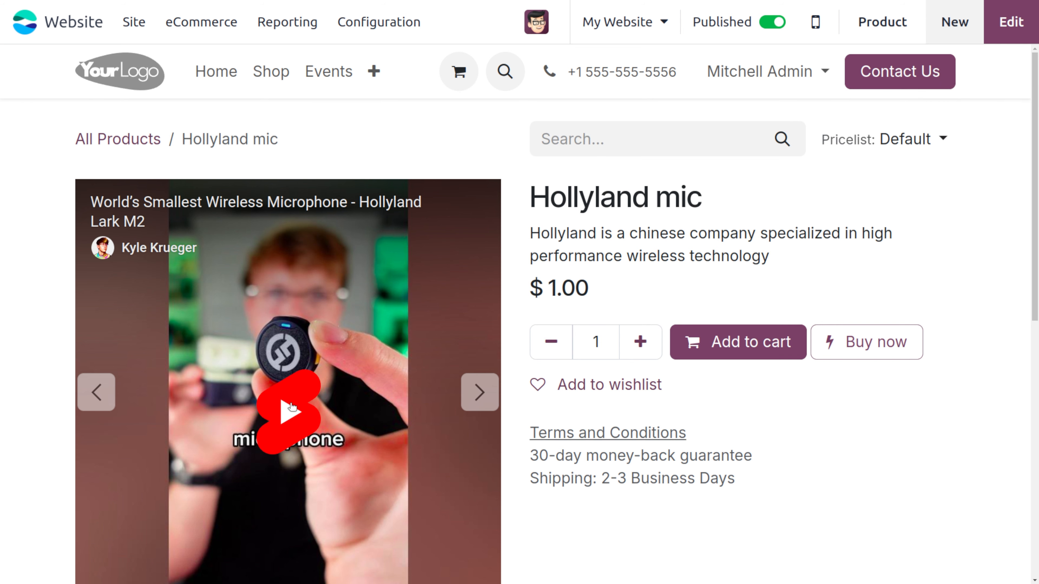
{"action": "scroll", "coordinate": [292, 407], "scroll_direction": "down", "scroll_amount": 7}
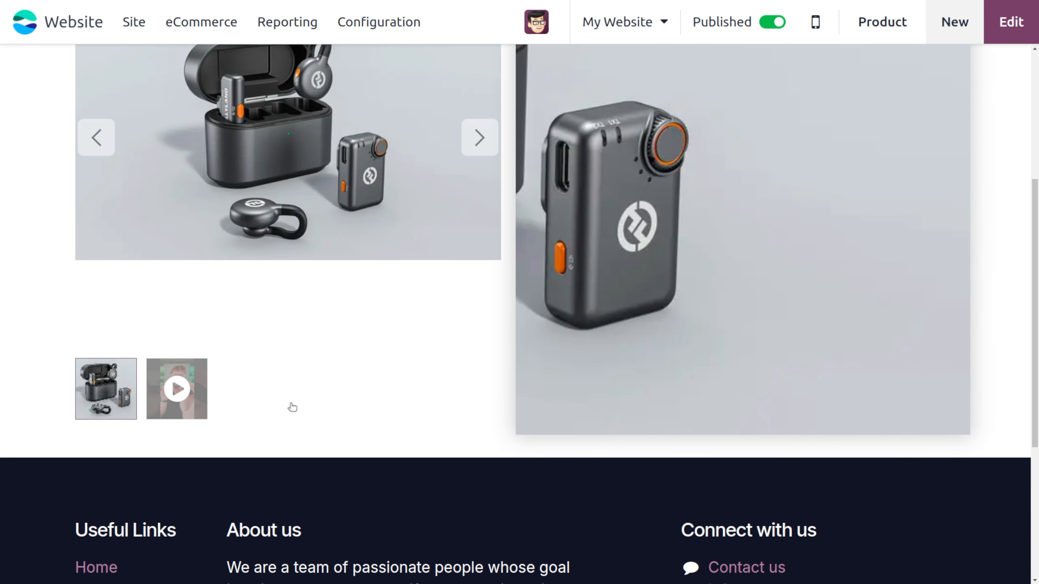
{"action": "scroll", "coordinate": [316, 145], "scroll_direction": "up", "scroll_amount": 7}
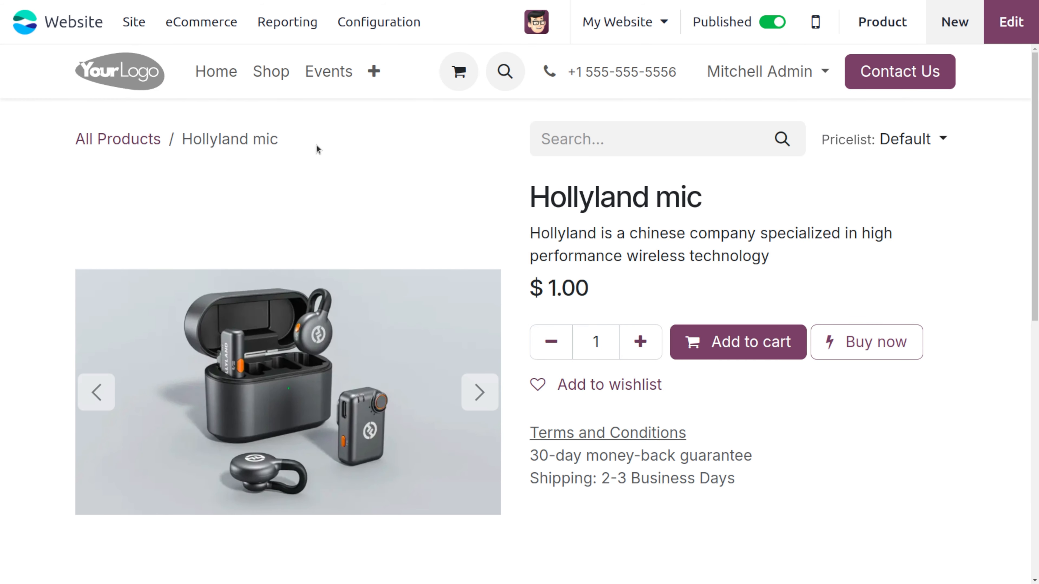